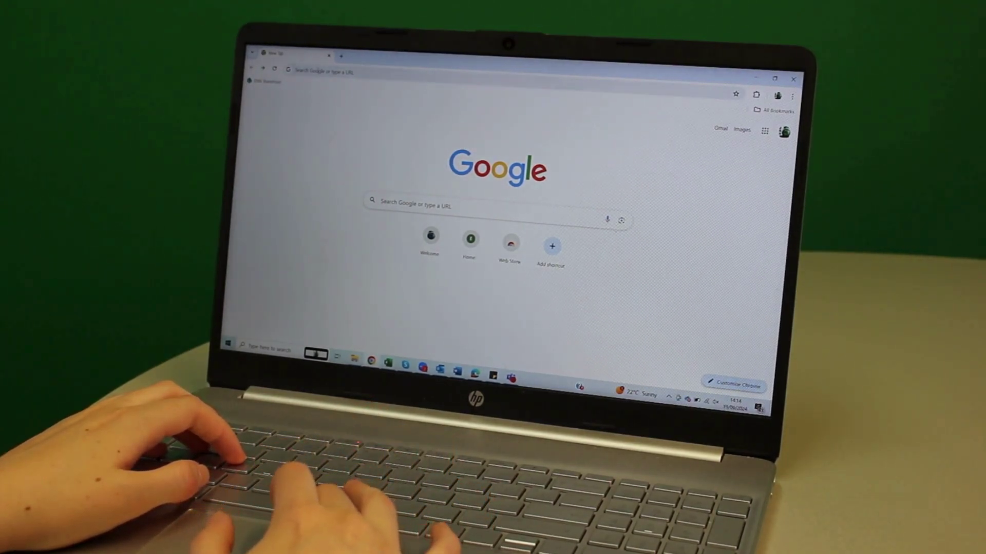
click(318, 69)
text(www.en)
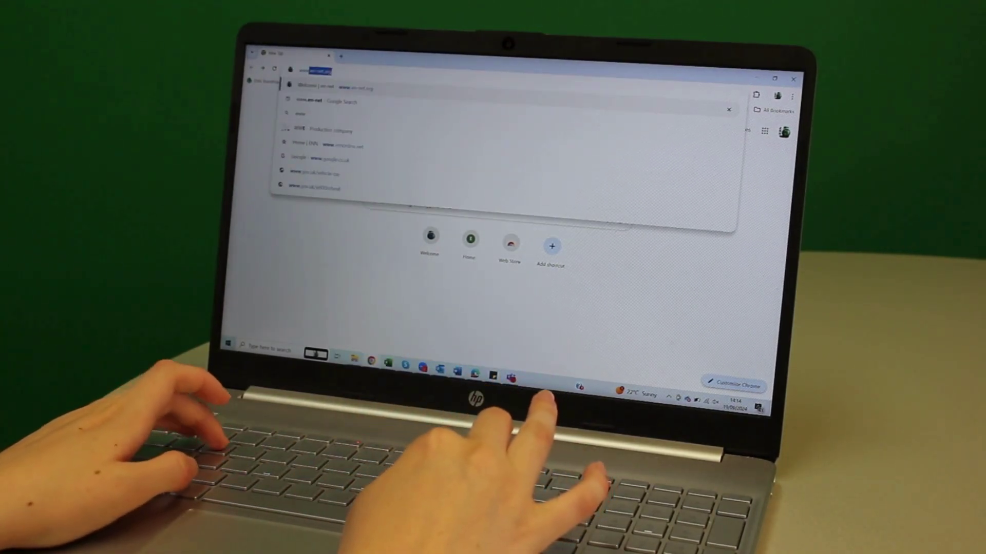
text(-net.org)
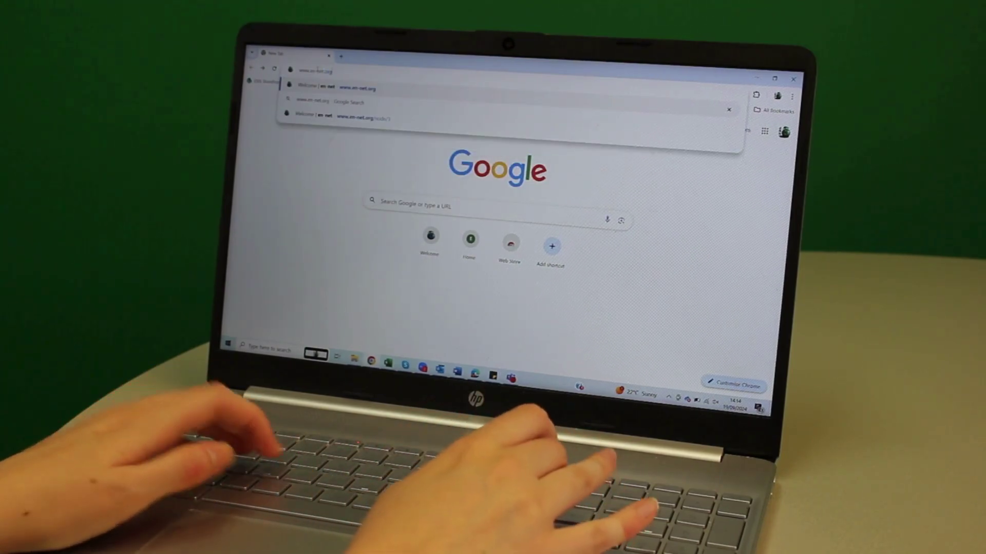
key(Return)
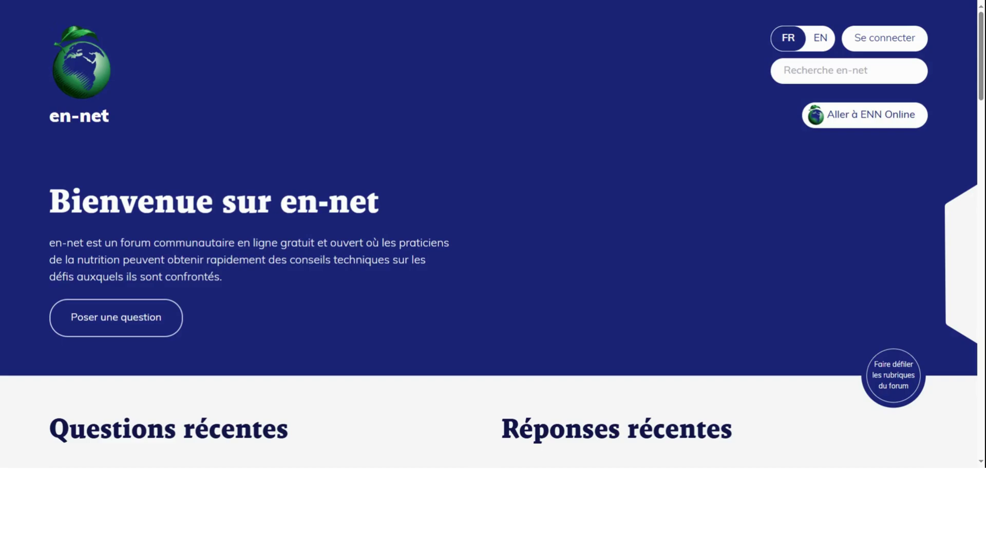
Step: Switch the site language to English and back to French
click(817, 38)
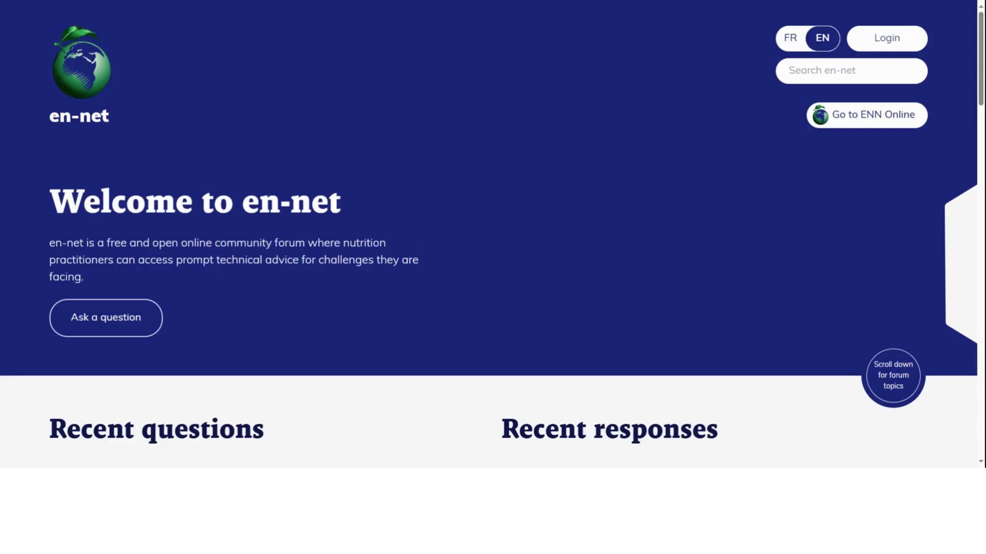
click(794, 40)
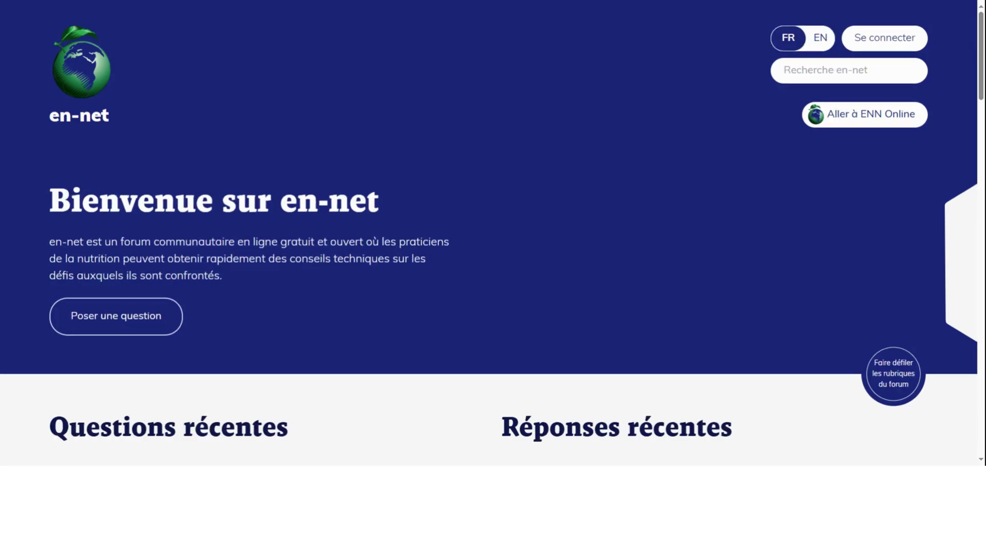
Step: Review the registration form and the login form, and return to the en-net homepage
mouse_move(981, 23)
mouse_down()
mouse_move(980, 308)
mouse_move(976, 18)
mouse_up()
click(884, 43)
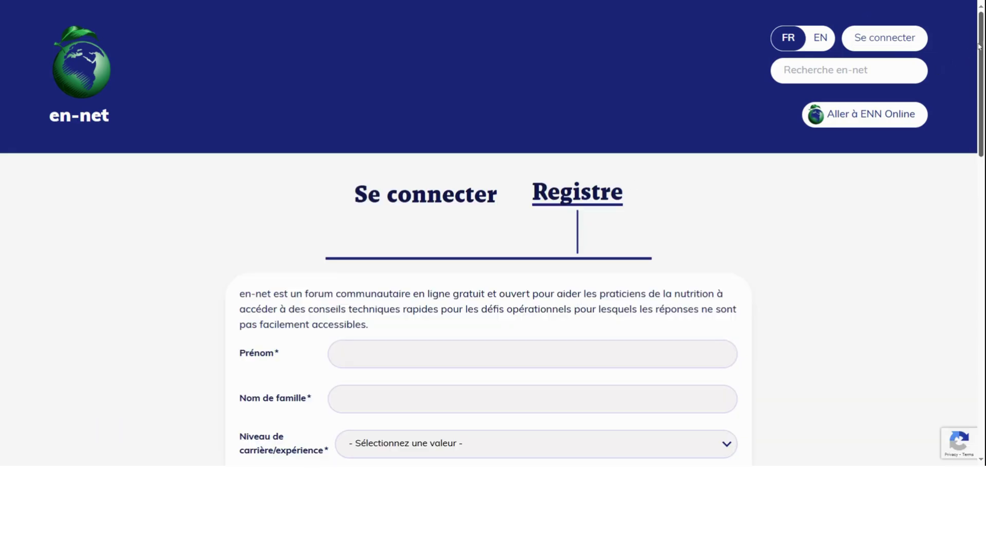
mouse_move(979, 45)
mouse_down()
mouse_move(983, 136)
mouse_move(984, 42)
mouse_up()
click(469, 201)
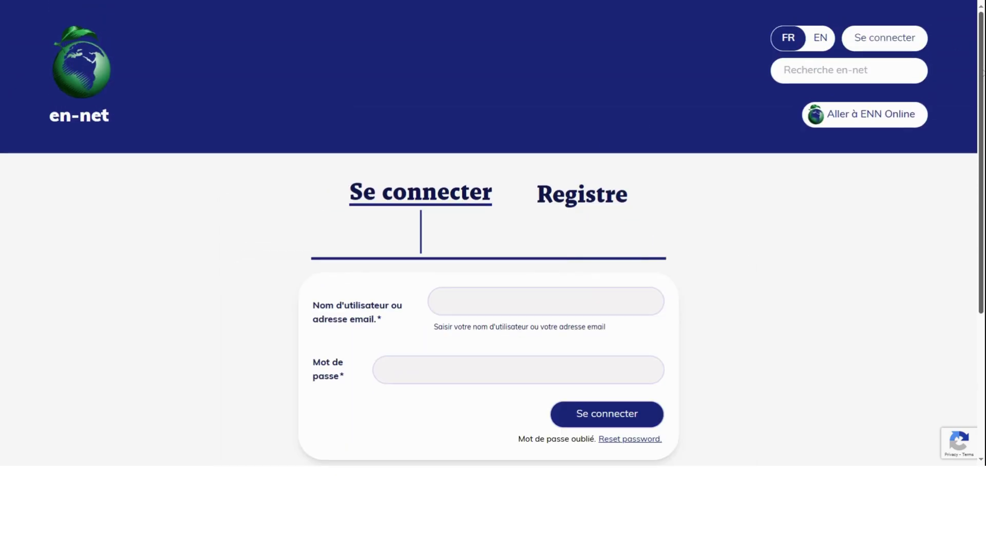
click(104, 36)
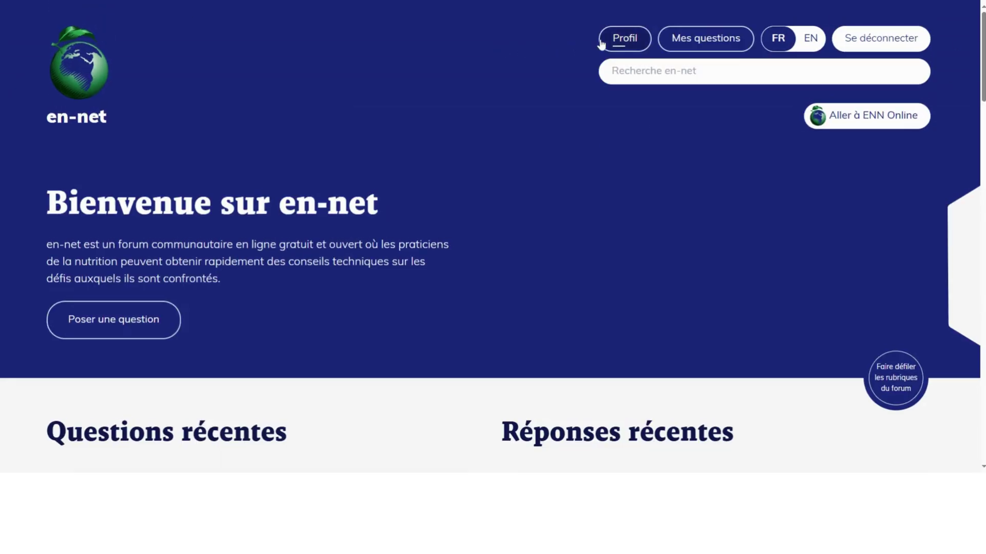
Step: Open the profile's Paramètres page and set the language for received e-mails to Français
click(607, 39)
click(579, 196)
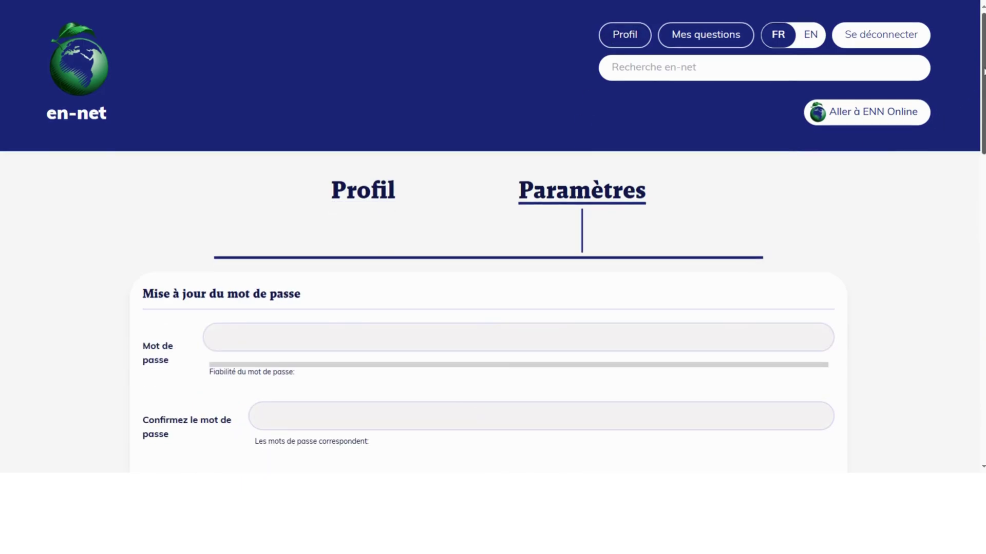
drag(982, 77, 983, 174)
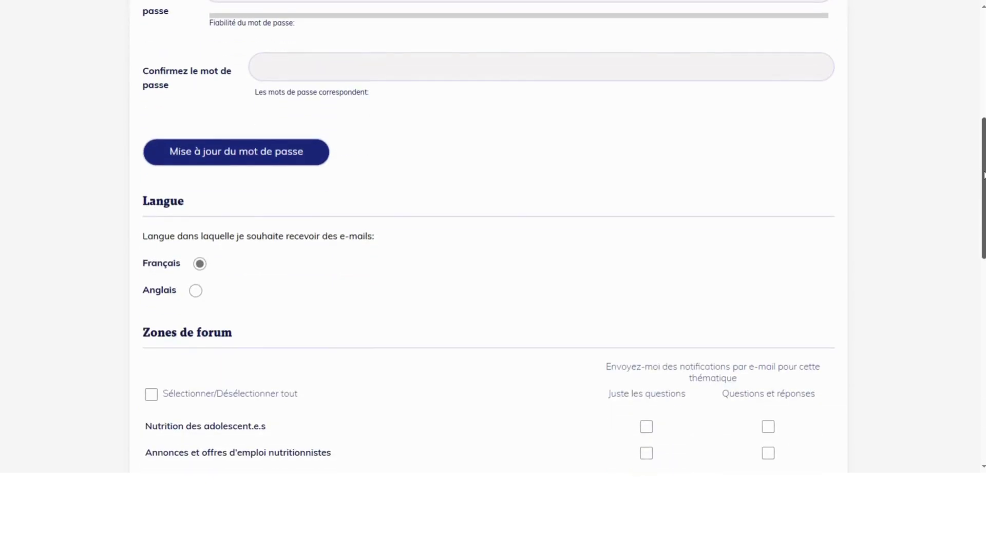
click(195, 291)
click(199, 264)
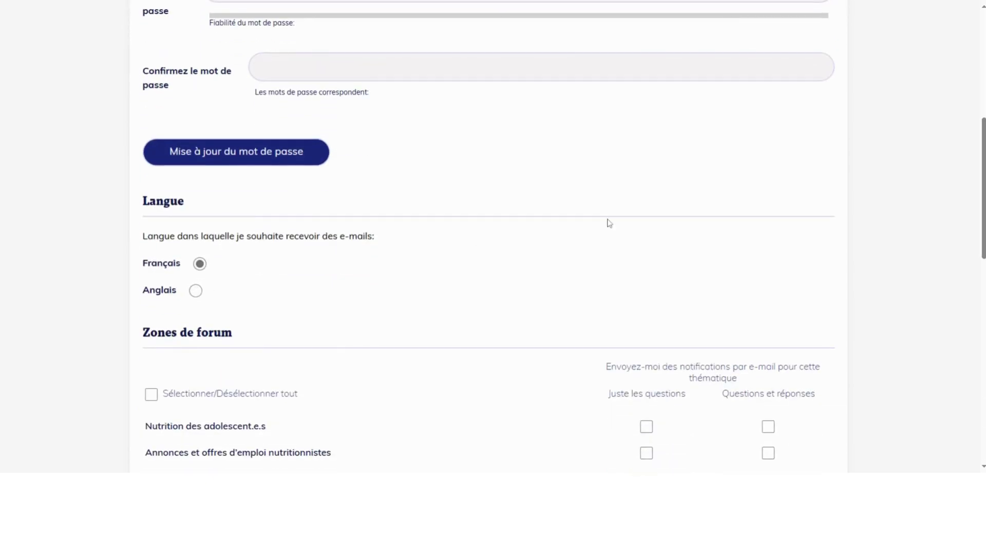
Step: Enable question-only notifications for Nutrition des adolescent.e.s and Cout et cout-efficacité, and question-and-answer notifications for Évaluation et surveillance nutritionnelle and Aide alimentaire
drag(976, 149, 977, 240)
click(645, 104)
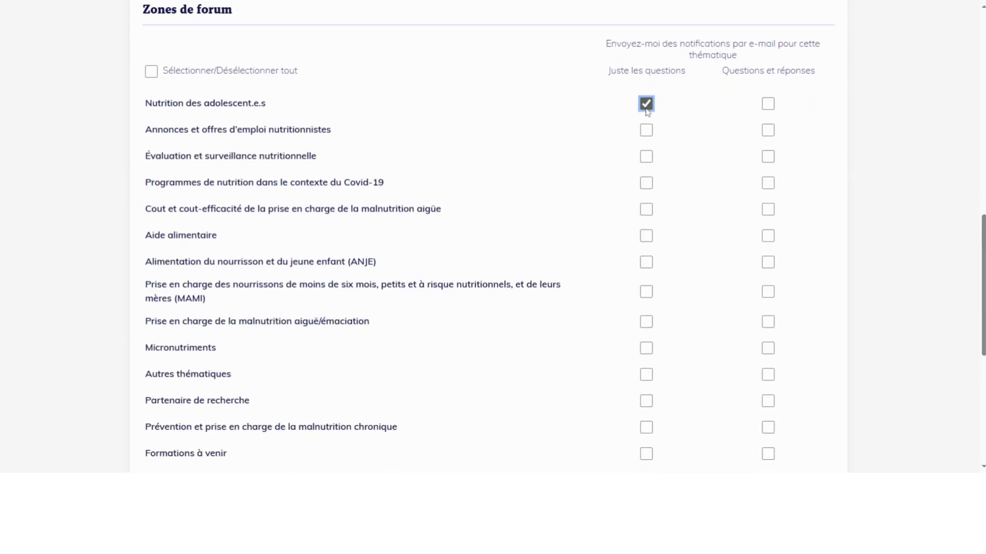
click(769, 157)
click(647, 211)
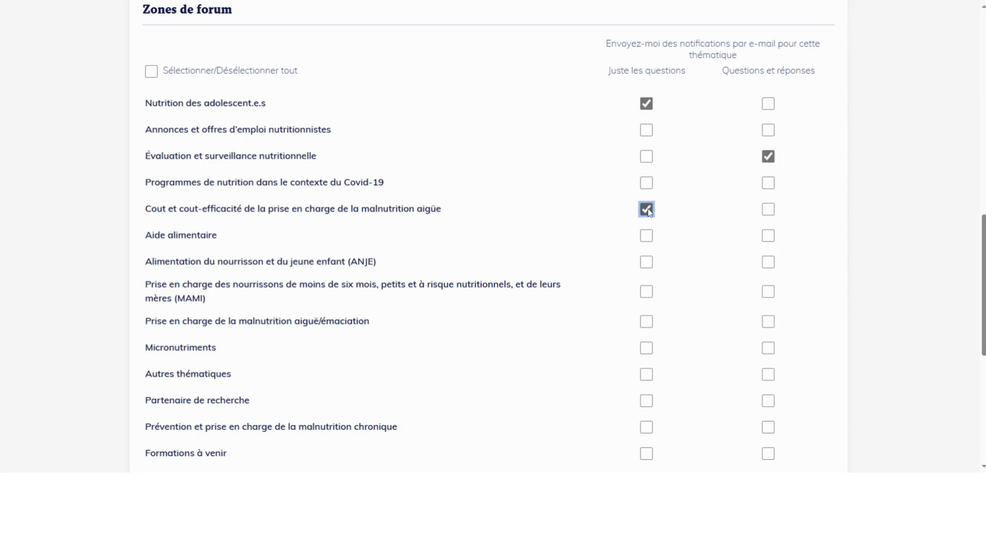
click(767, 238)
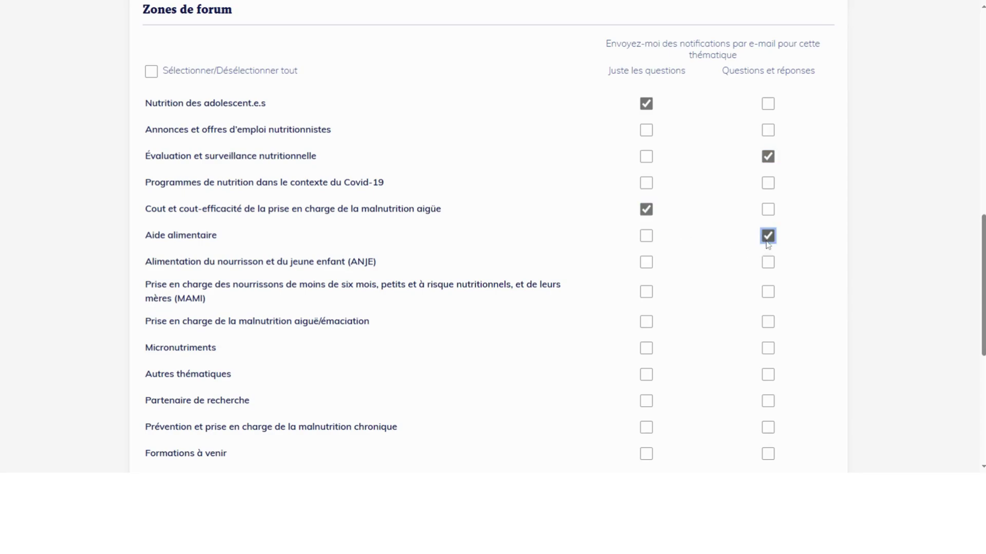
Step: Enable question-only notifications for Prise en charge de la malnutrition aiguë/émaciation and Autres thématiques, and question-and-answer notifications for Micronutriments
click(650, 322)
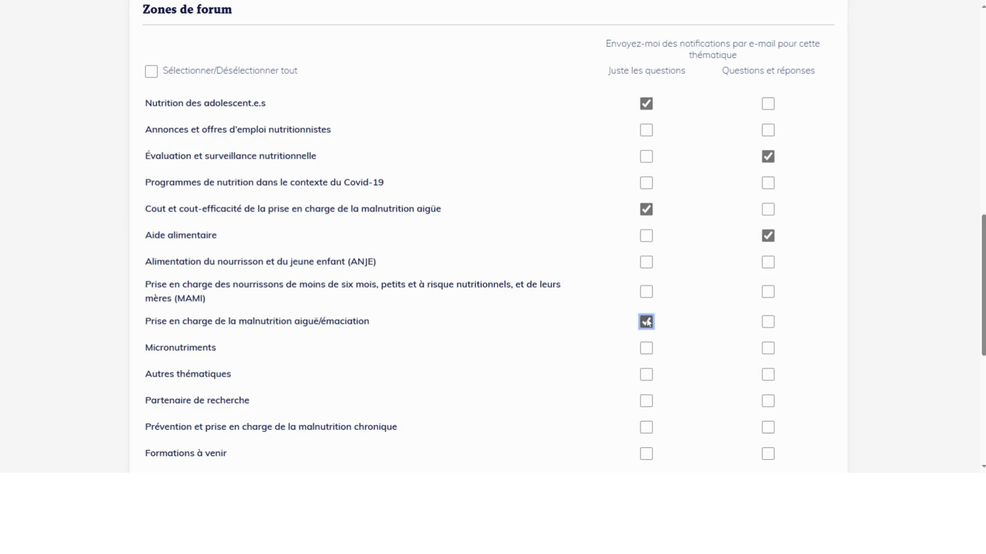
click(767, 348)
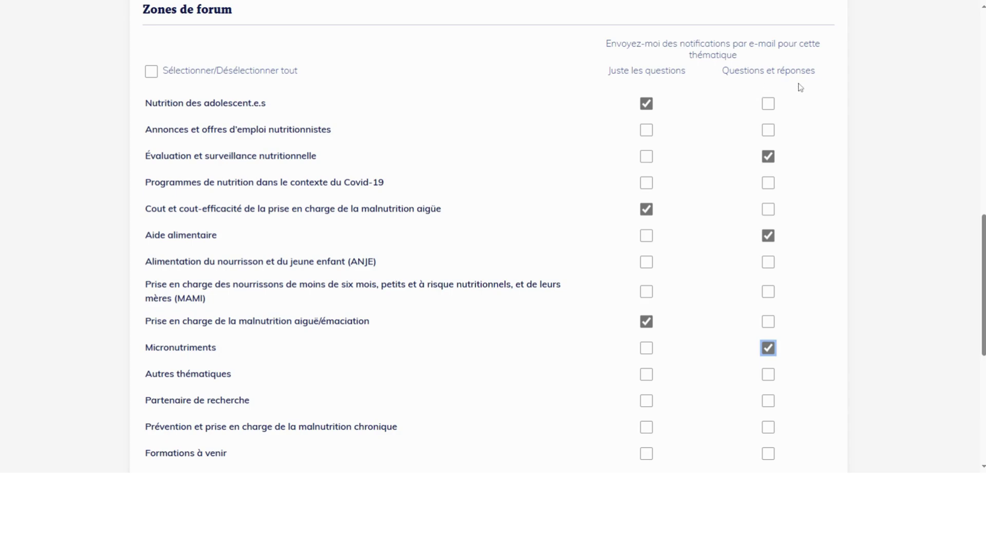
scroll(975, 231, down, 3)
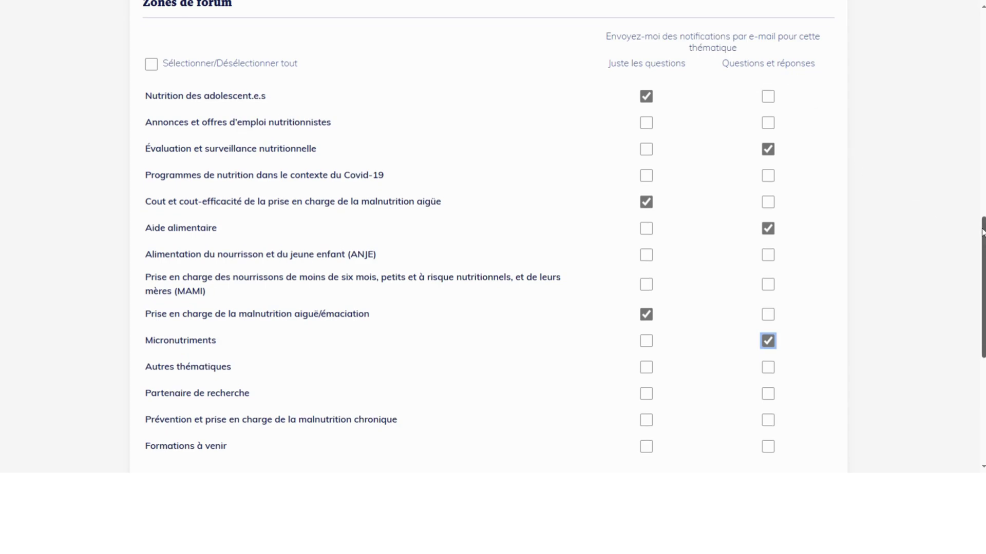
scroll(934, 236, down, 1)
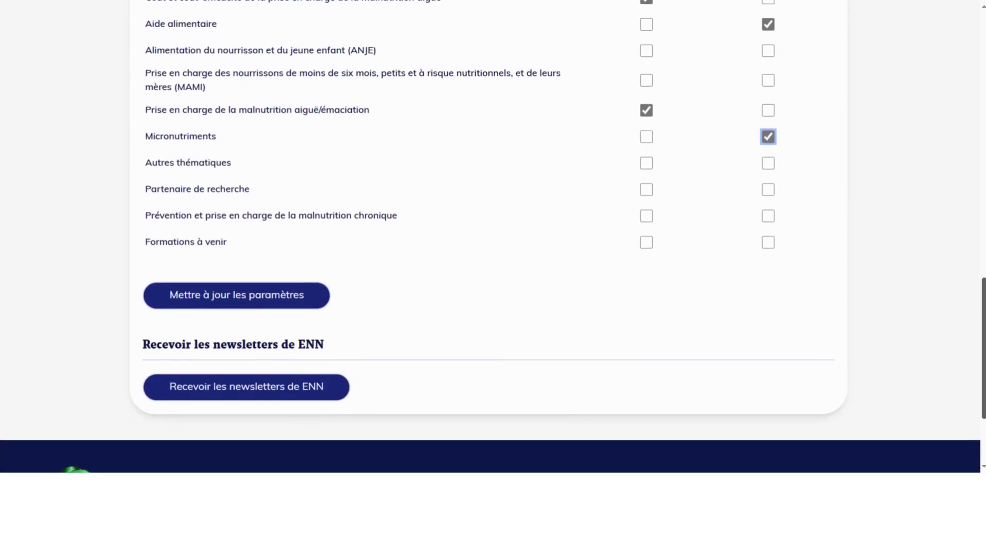
click(646, 164)
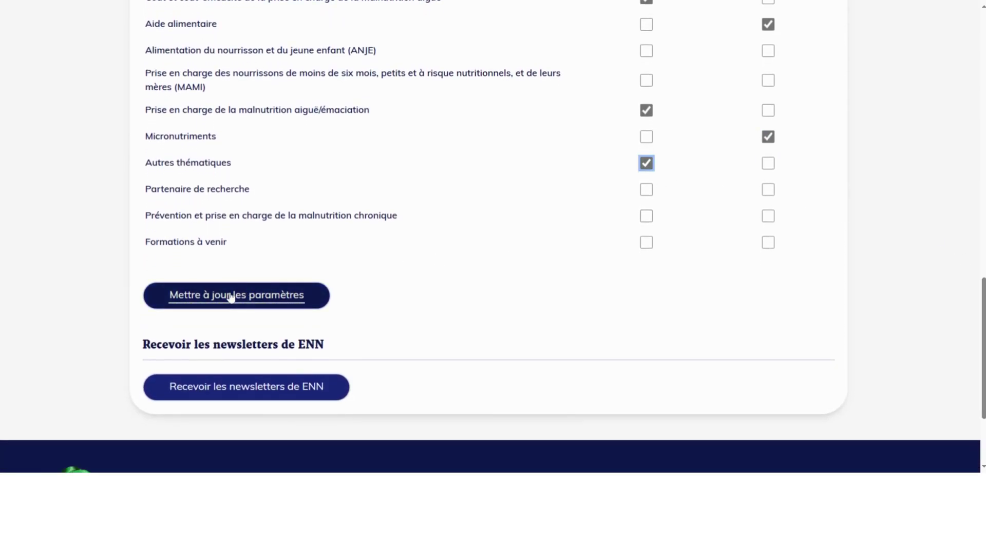
Step: Open the ENN newsletter sign-up form and select Field Exchange (digital), Field Exchange French, the IYCF-E Scientific Repository and ENN updates
click(220, 389)
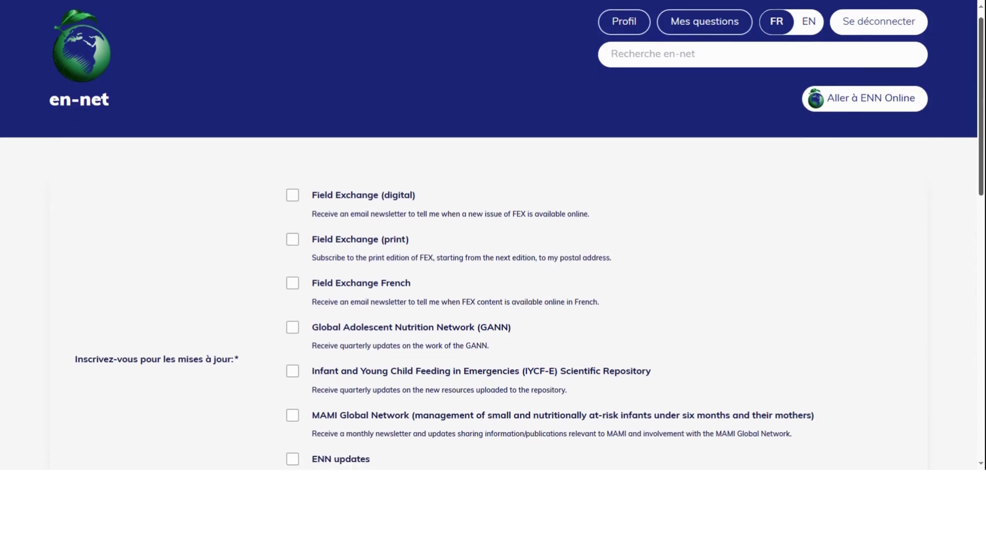
scroll(395, 53, down, 3)
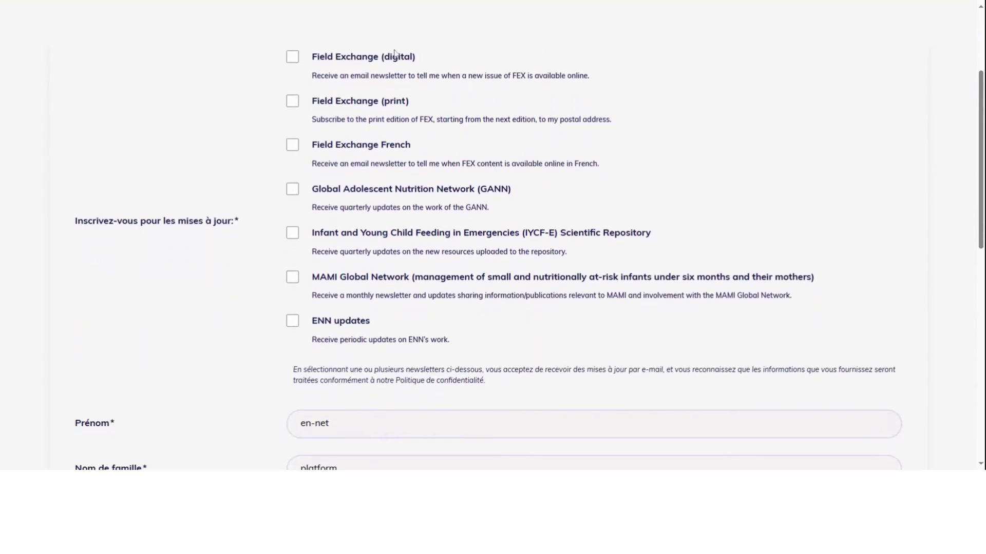
click(293, 56)
click(293, 145)
click(293, 234)
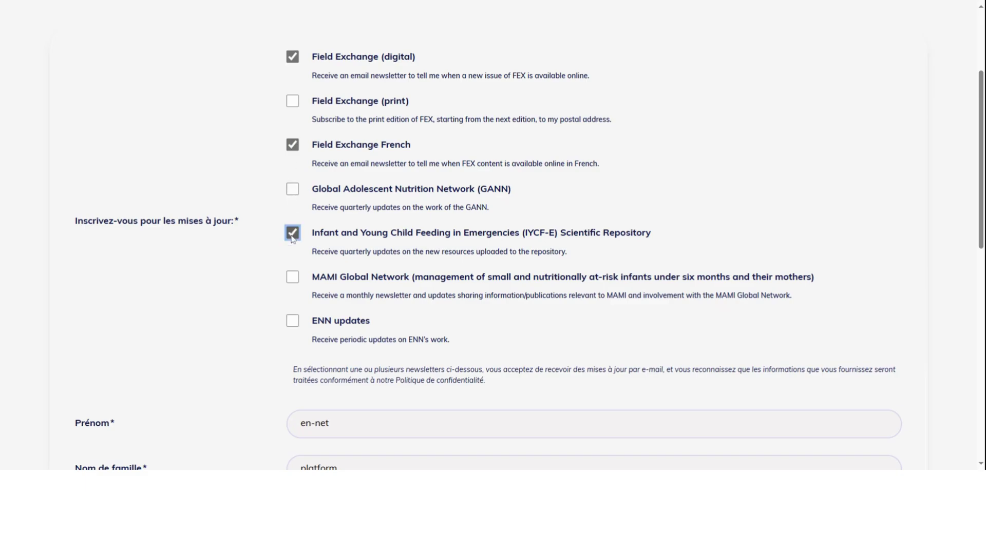
click(292, 322)
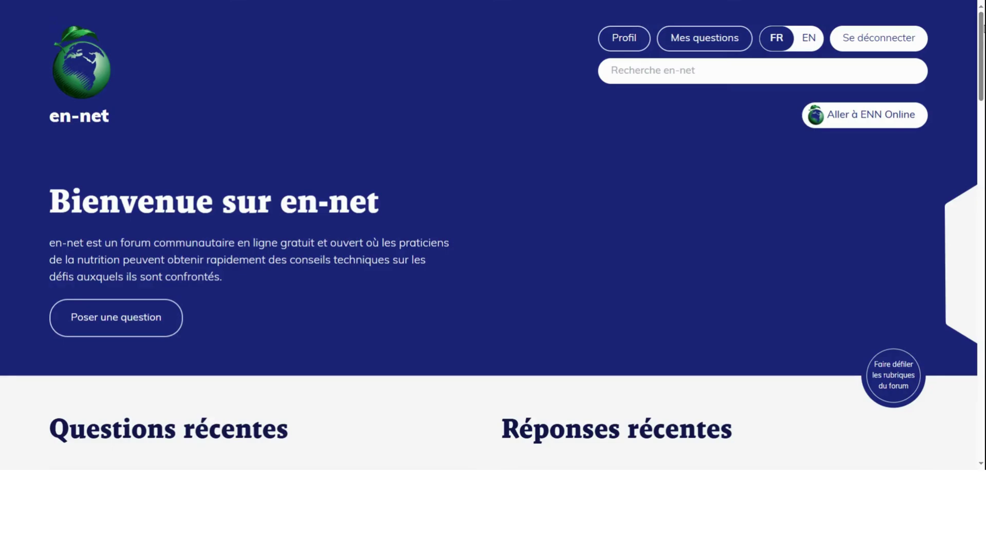
Step: Open the forum area Évaluation et surveillance nutritionnelle from the homepage and look through its questions
drag(984, 30, 929, 185)
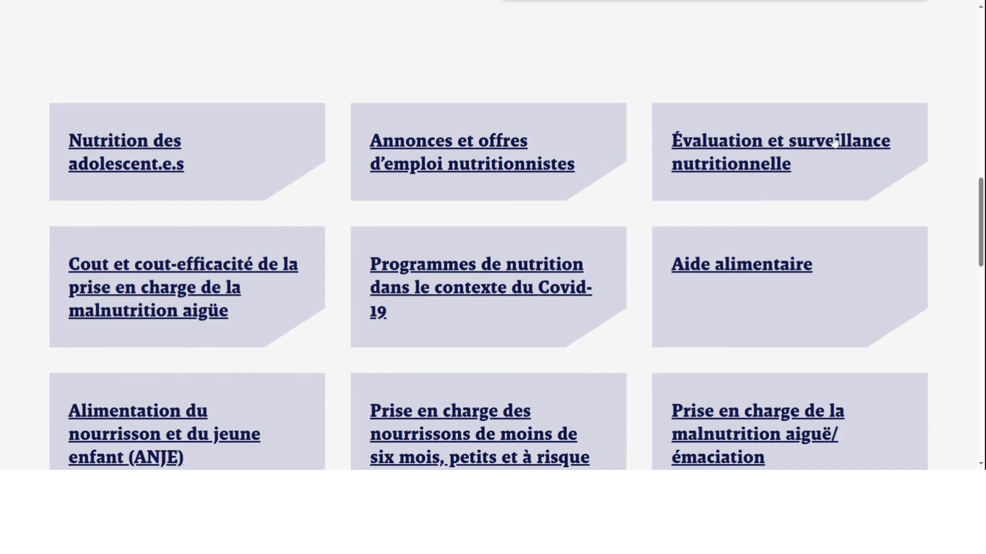
click(780, 143)
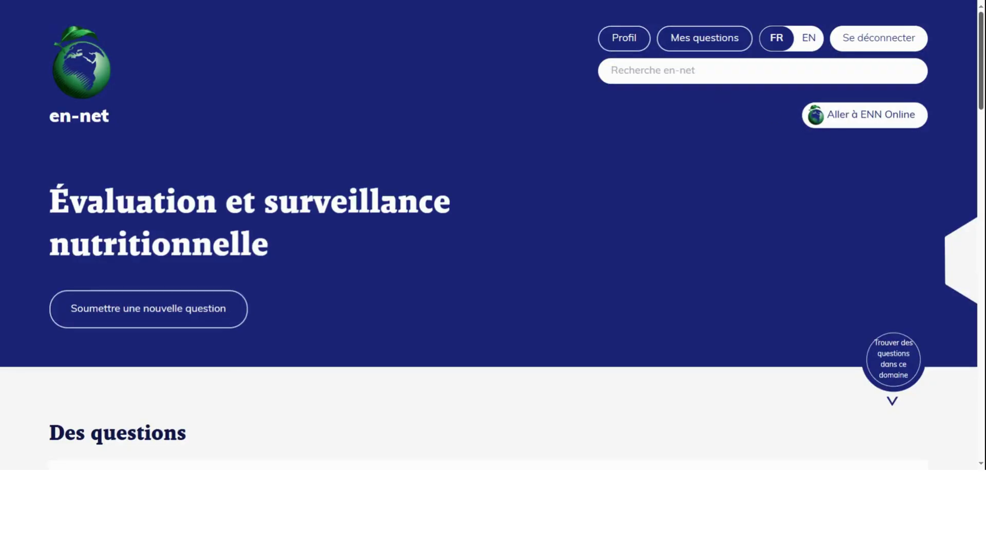
mouse_move(982, 36)
mouse_down()
mouse_move(982, 241)
mouse_move(982, 31)
mouse_up()
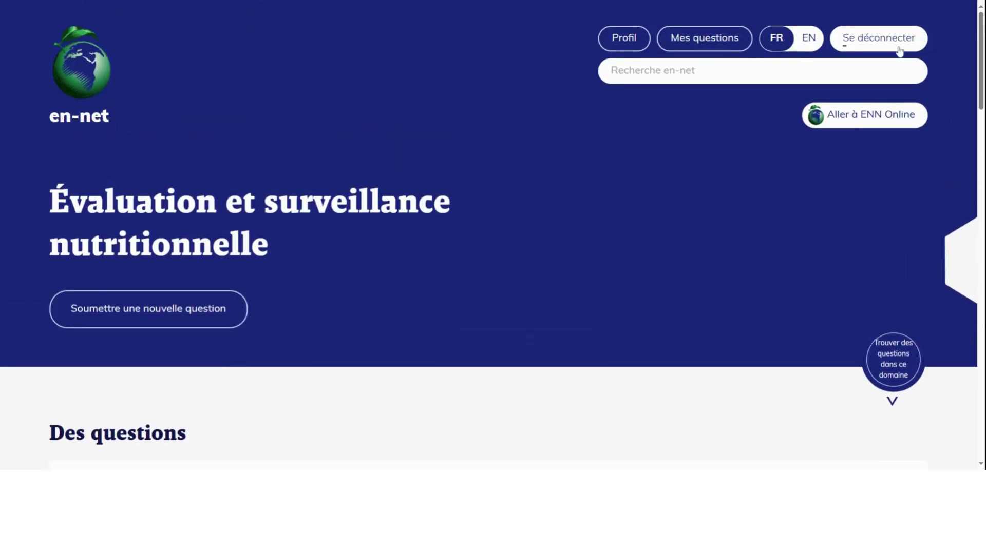
Step: Search the en-net forum for "PB" and look through the matching questions
click(762, 71)
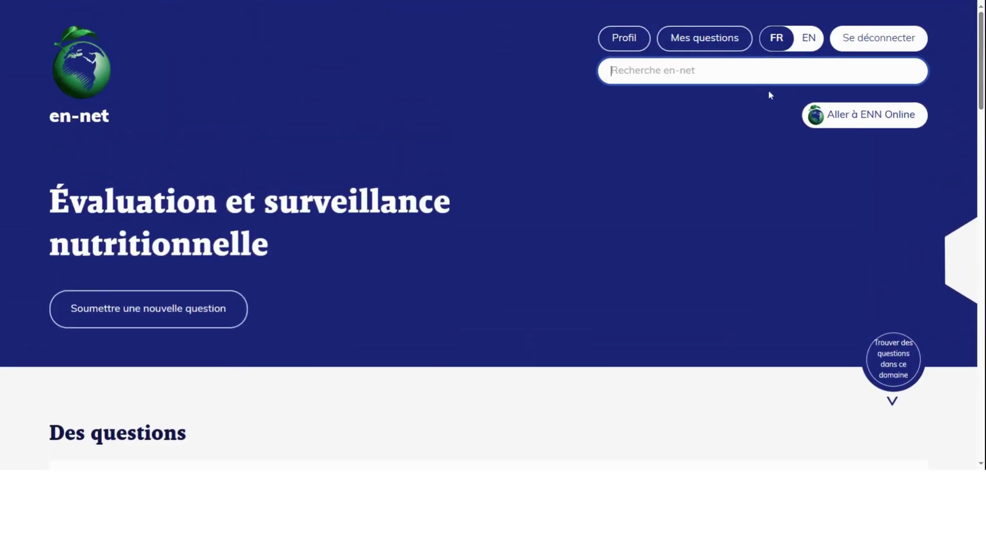
text(PB)
key(Return)
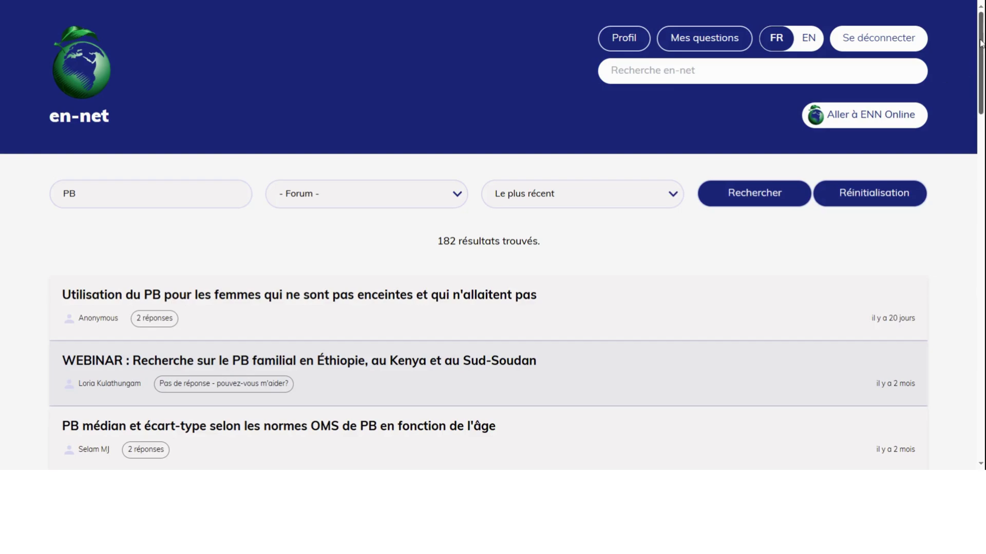
mouse_move(980, 43)
mouse_down()
mouse_move(982, 161)
mouse_move(977, 35)
mouse_up()
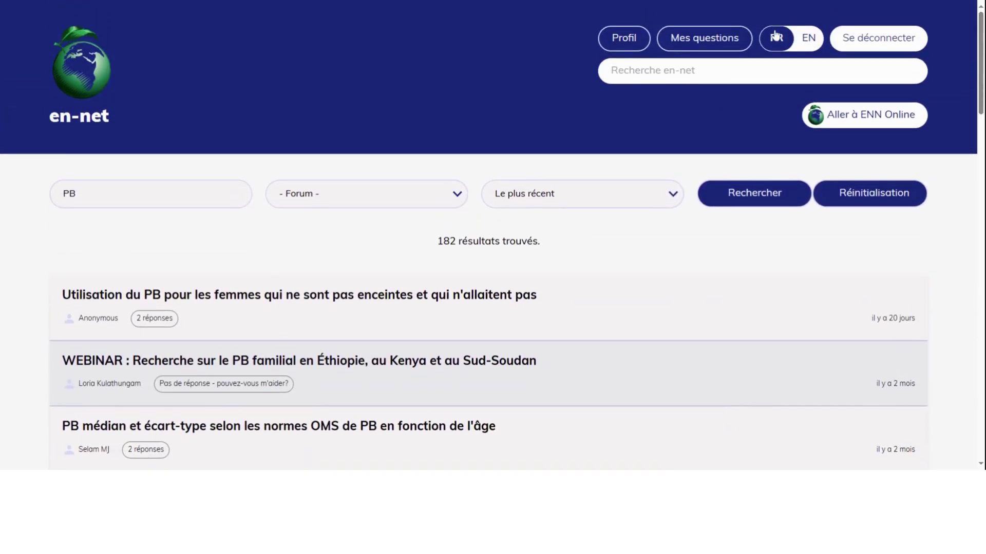
Step: Start a new question from the homepage and choose Évaluation et surveillance nutritionnelle as its forum area
click(99, 70)
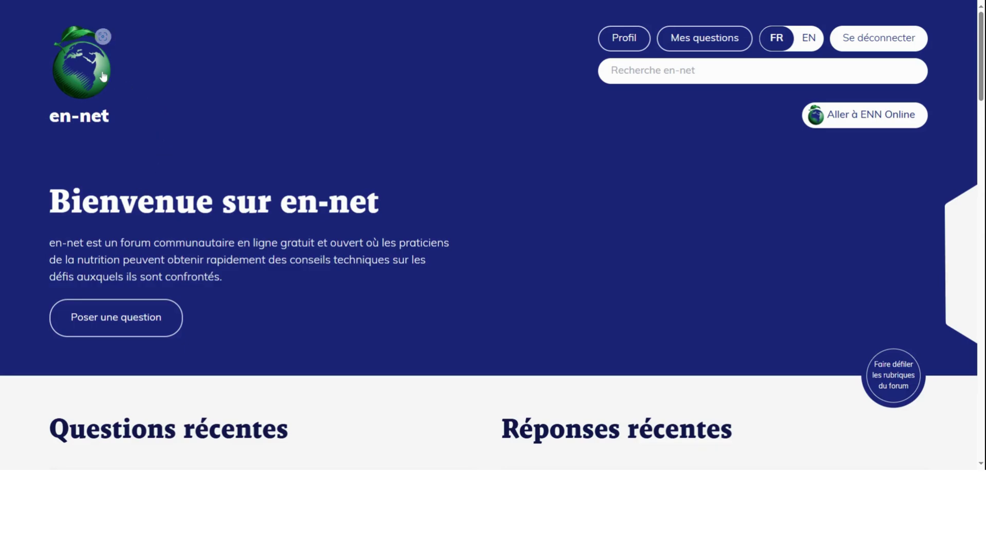
click(118, 321)
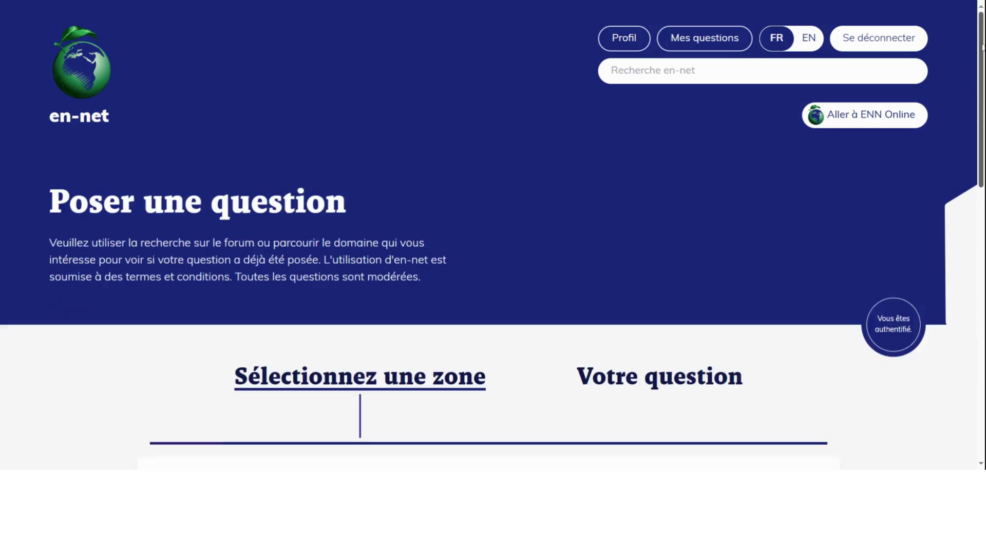
drag(981, 46, 940, 277)
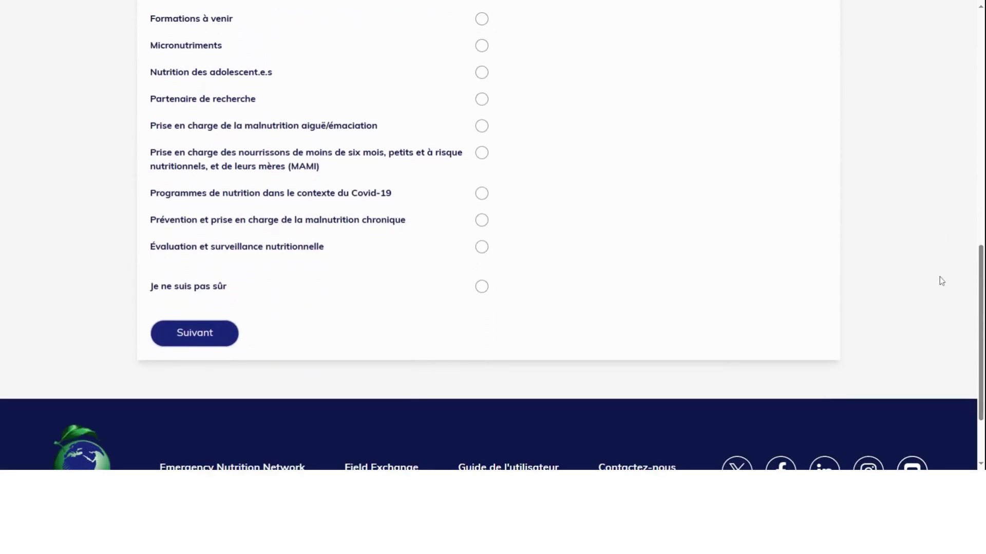
click(482, 247)
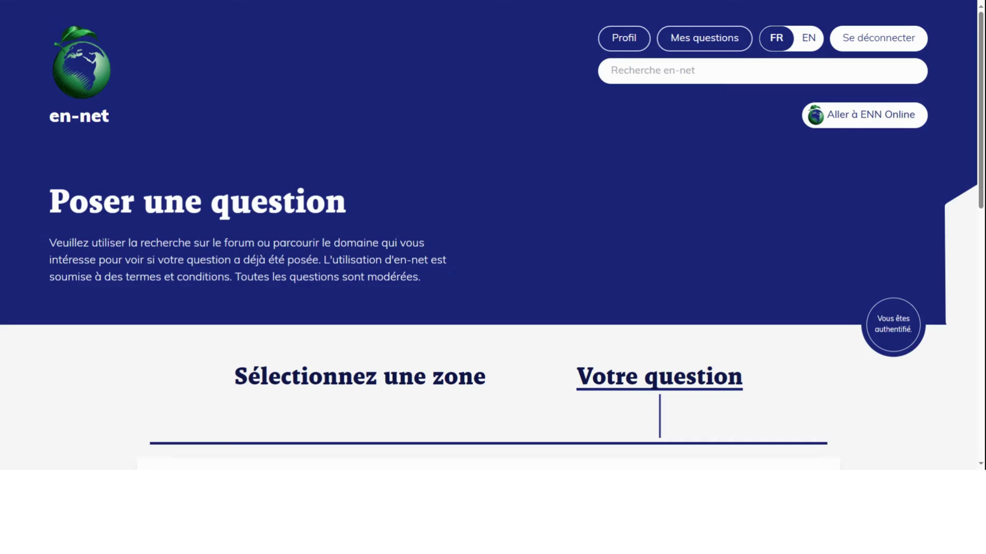
Step: Enter "Titre" as the question title and "Ma question" as the question details
scroll(975, 325, down, 8)
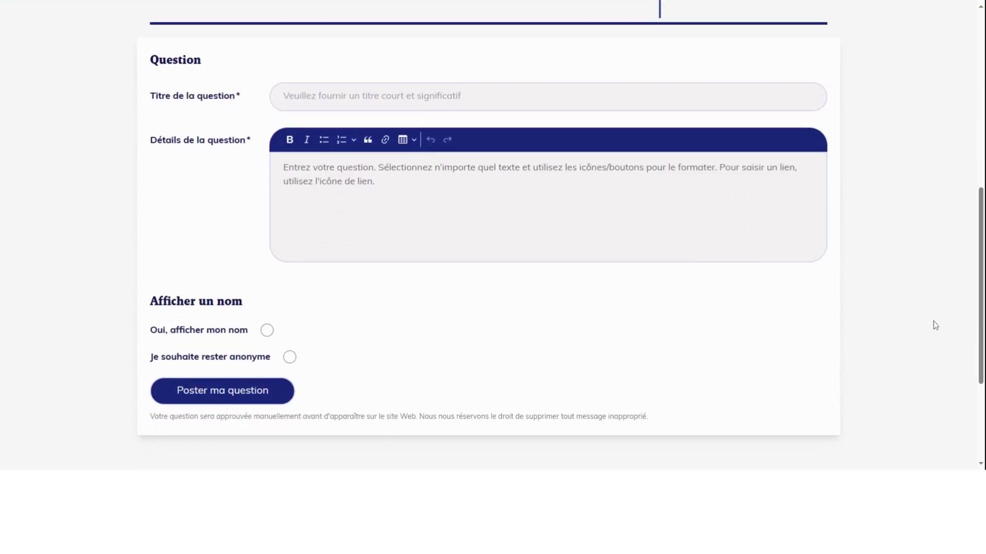
click(375, 97)
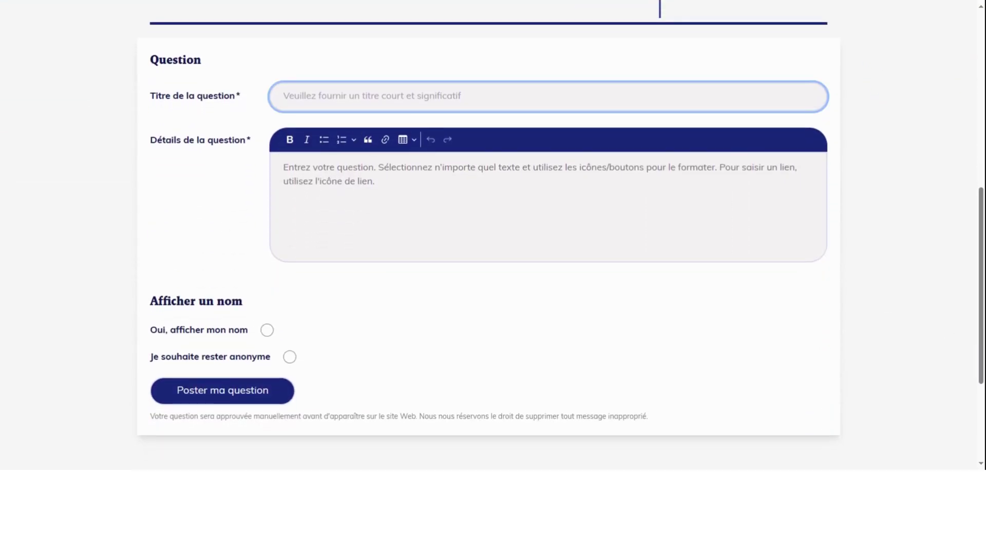
text(Titre)
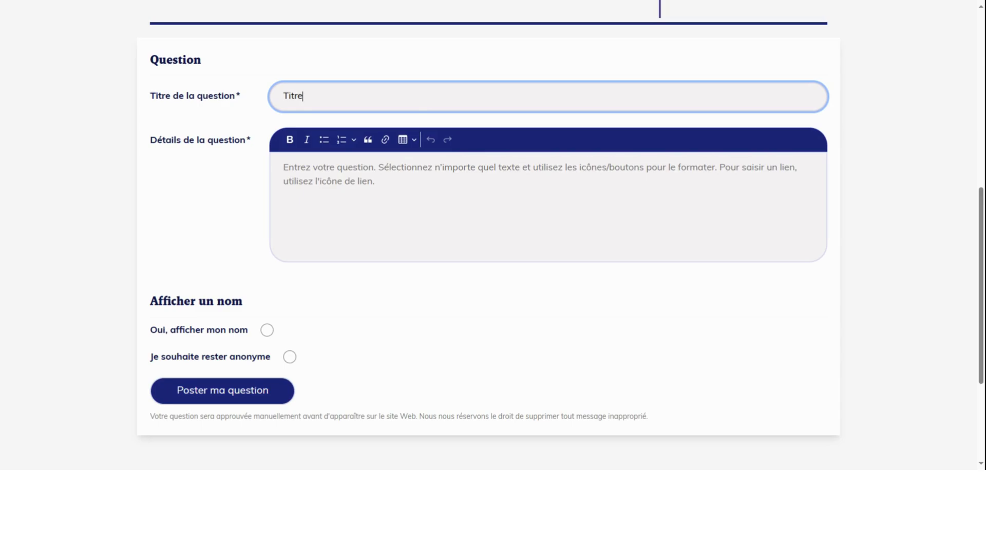
click(283, 167)
text(Ma )
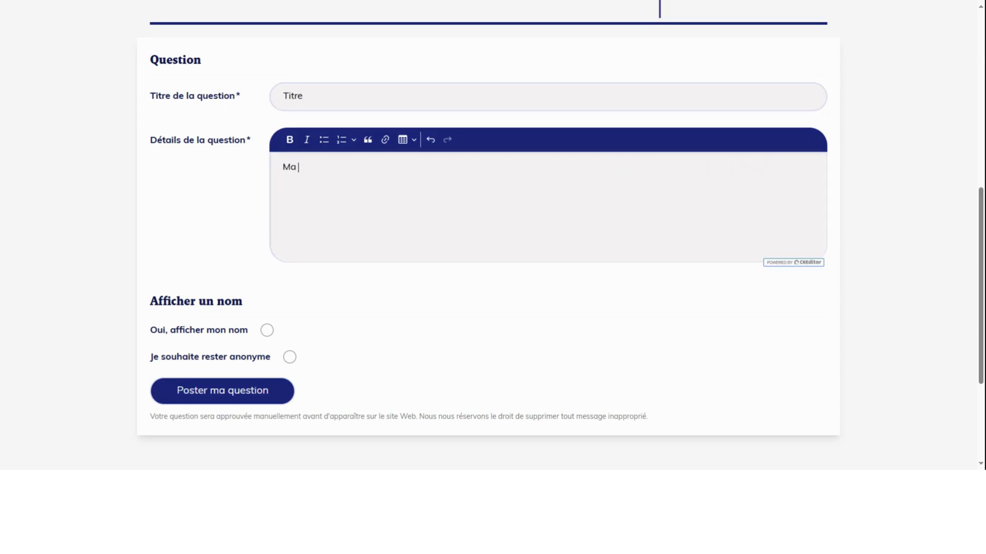
text(question)
click(332, 311)
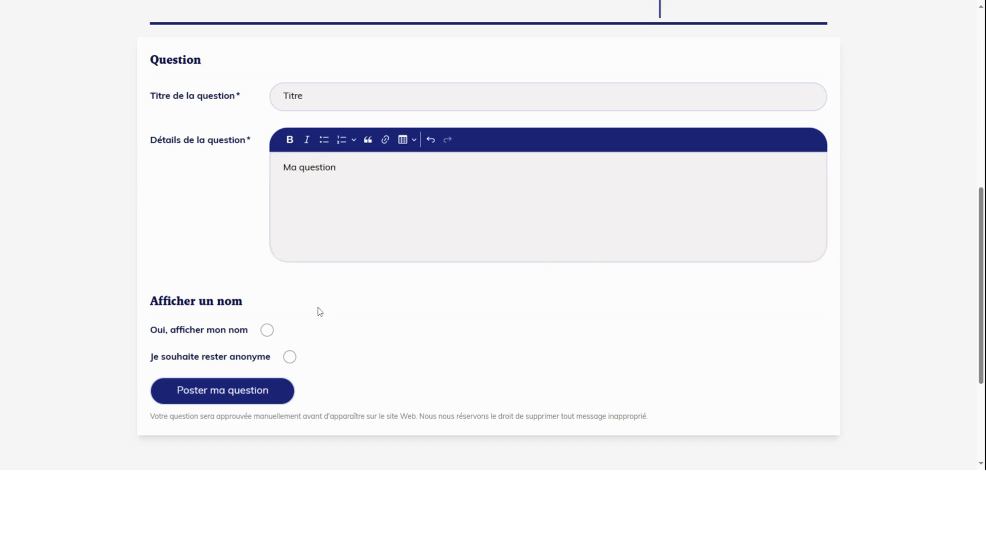
Step: Choose to display the author's name on the question and post it
click(264, 331)
click(289, 358)
click(266, 331)
click(222, 395)
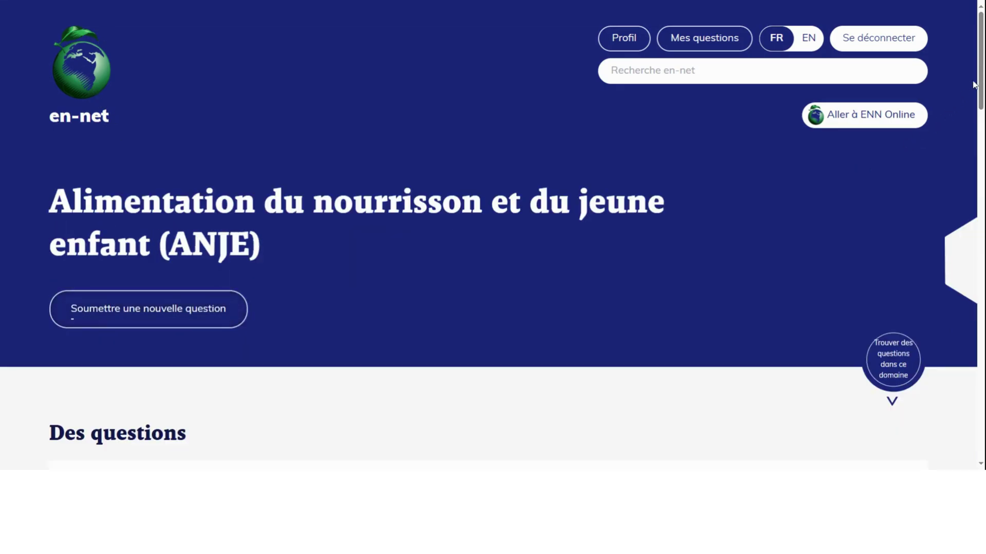
Step: Open the question "ANJE en contexte d'urgence" from the list of the forum area Alimentation du nourrisson et du jeune enfant (ANJE)
scroll(493, 235, down, 8)
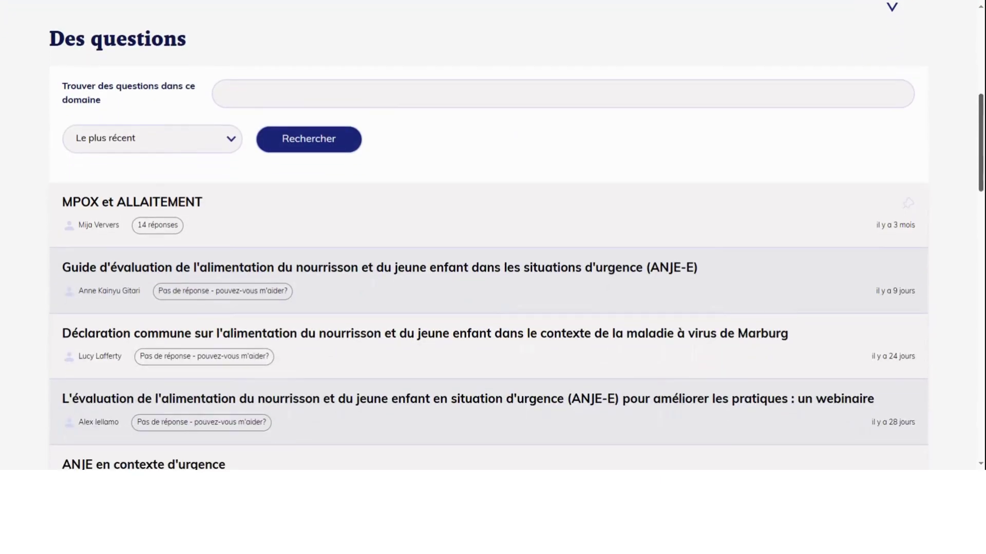
scroll(413, 277, down, 2)
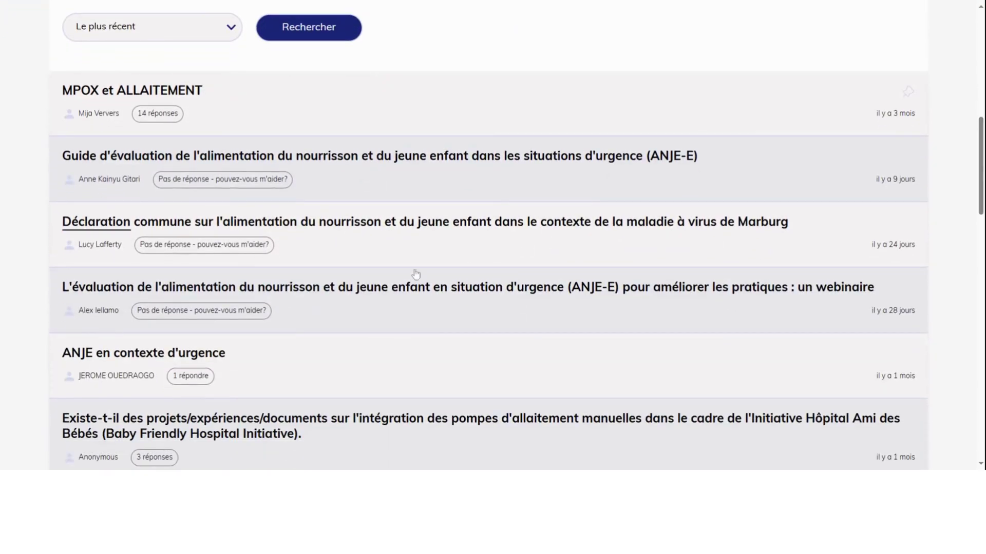
click(158, 353)
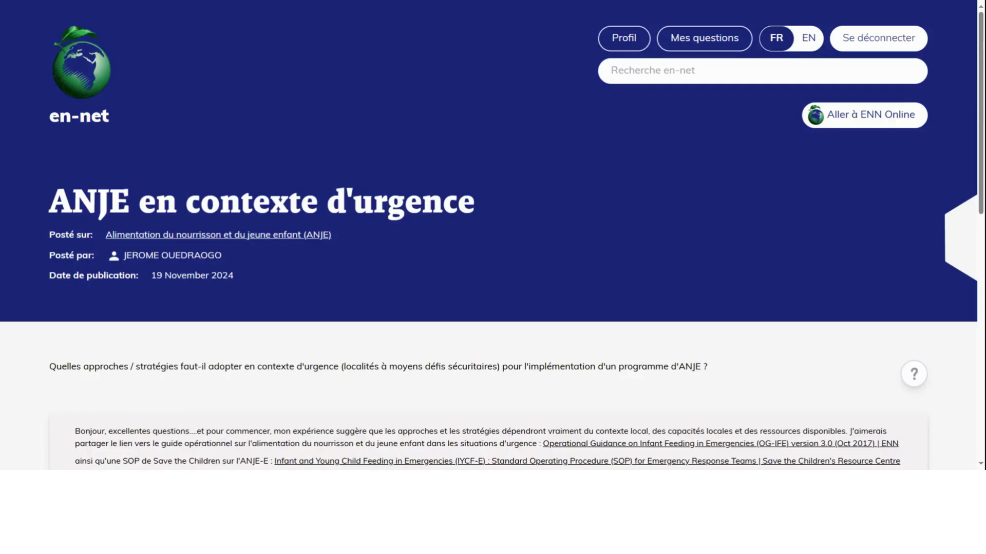
Step: Write "Ma reponse" as the answer to the question "ANJE en contexte d'urgence"
scroll(975, 174, down, 8)
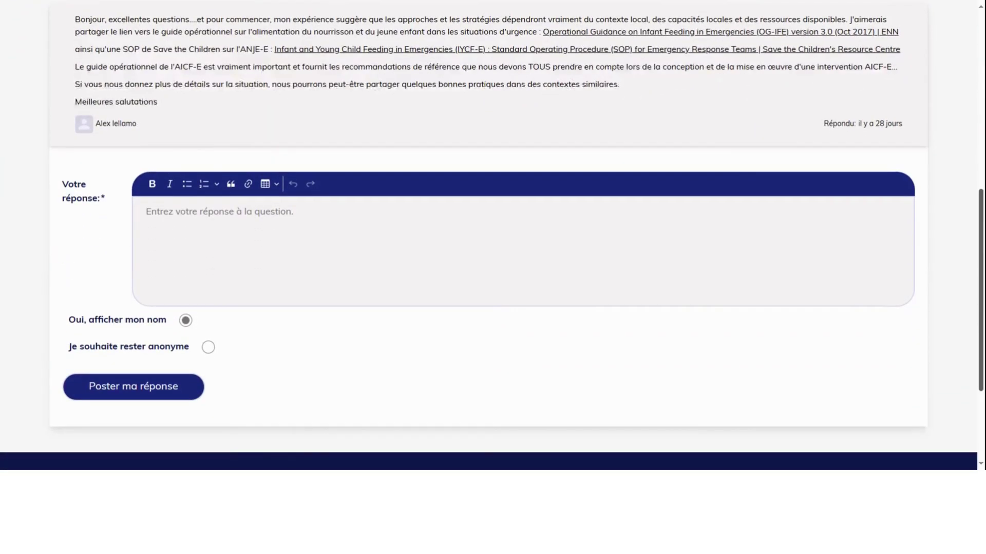
click(145, 211)
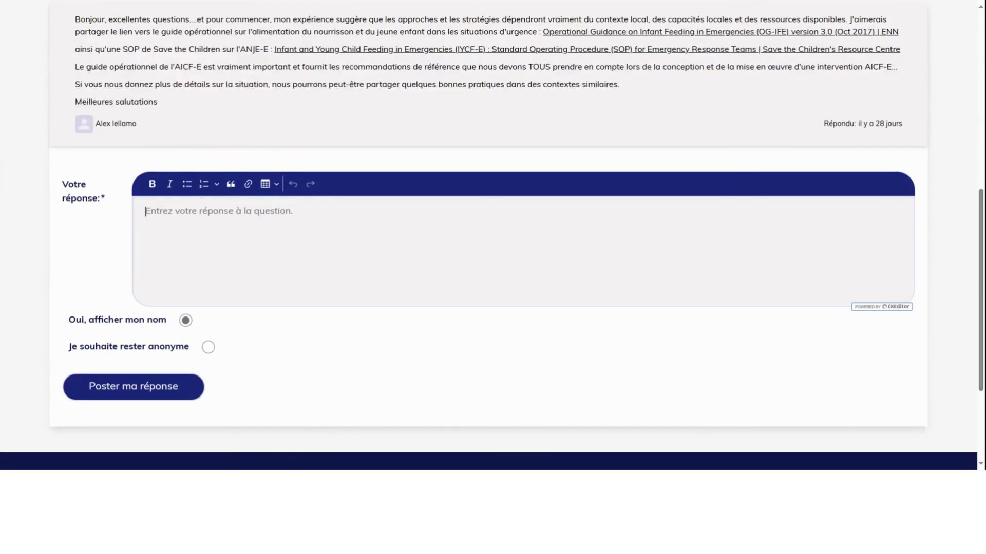
text(Ma )
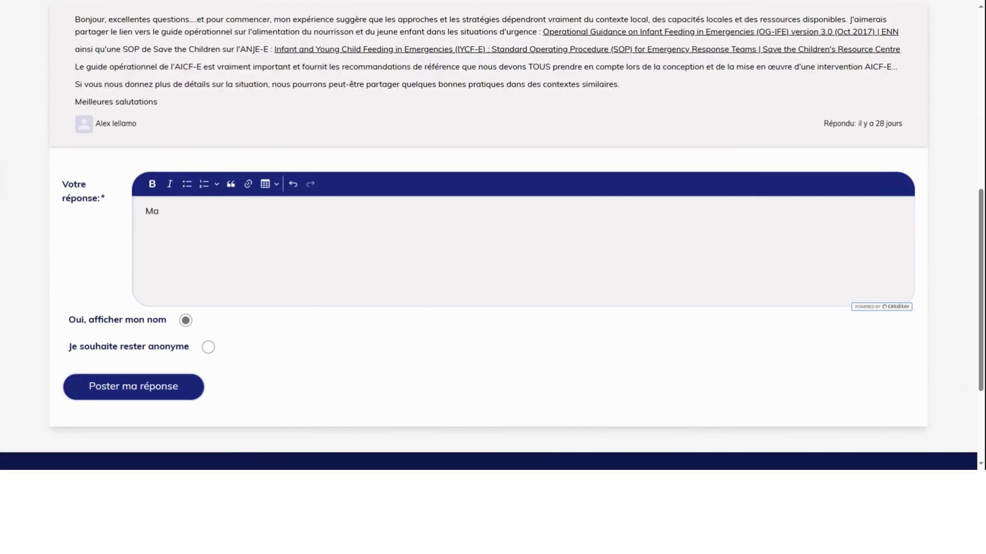
text(reponse)
Step: Choose to display the author's name on the answer and post it
click(188, 322)
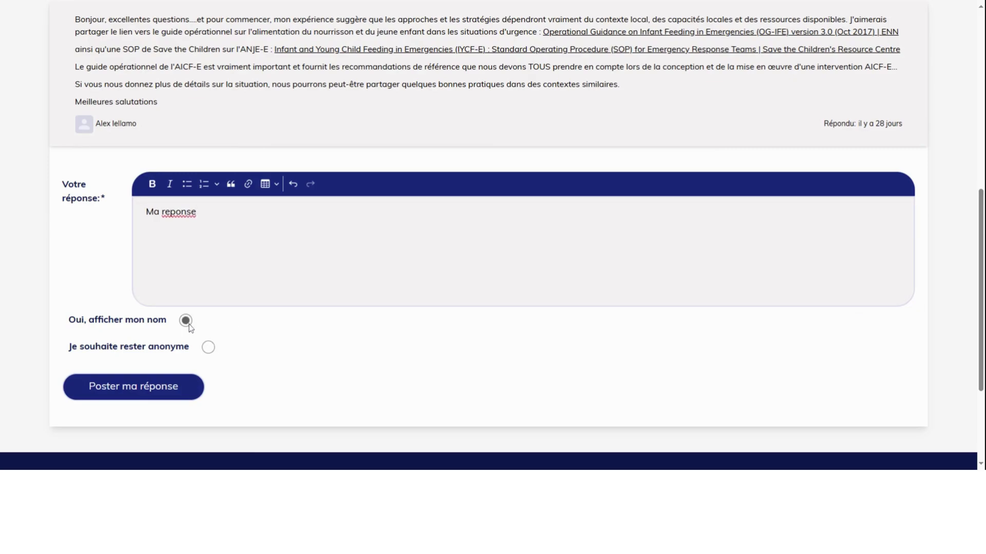
click(207, 347)
click(187, 322)
click(123, 391)
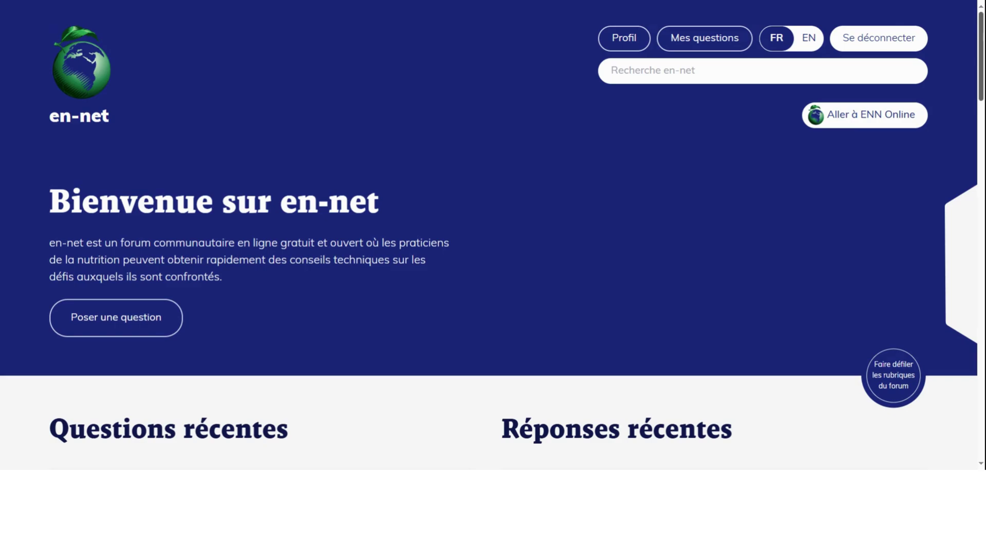
Step: Open the forum area Prise en charge de la malnutrition aiguë/émaciation from the homepage and look through its questions
drag(980, 34, 969, 243)
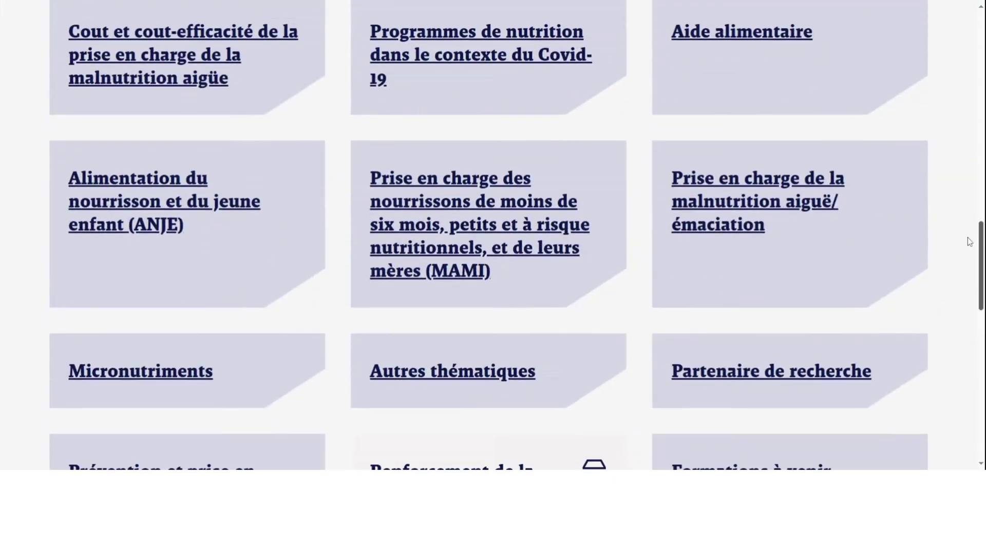
click(806, 216)
scroll(806, 215, down, 3)
drag(973, 136, 974, 258)
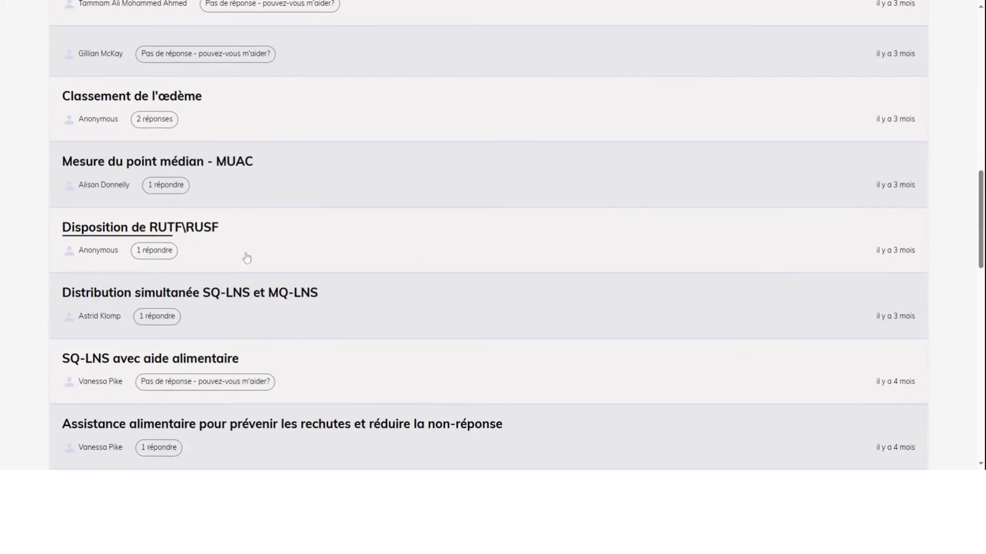
Step: Open the question "Disposition de RUTF\RUSF" and read the technical expert's answer
click(243, 254)
scroll(956, 199, down, 5)
scroll(957, 199, down, 1)
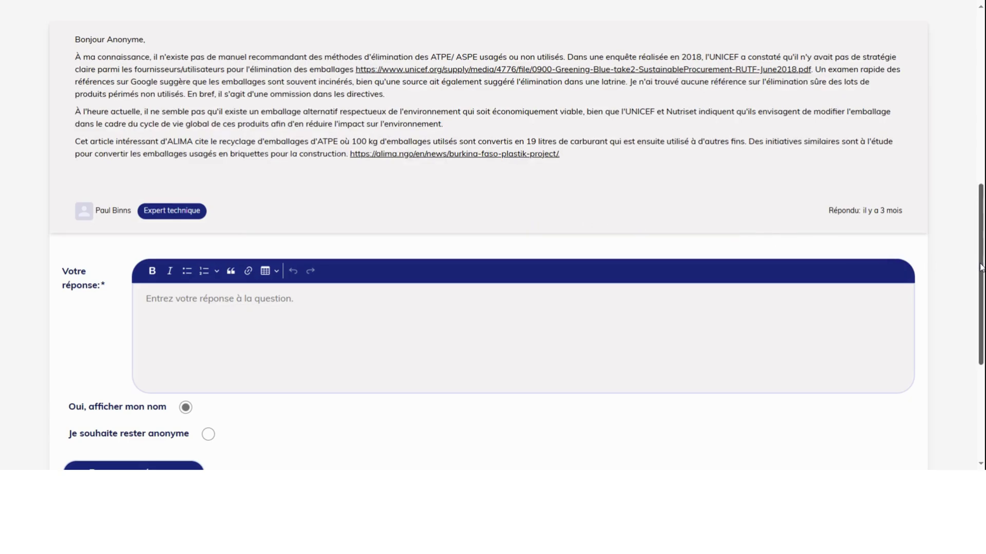
drag(980, 267, 982, 78)
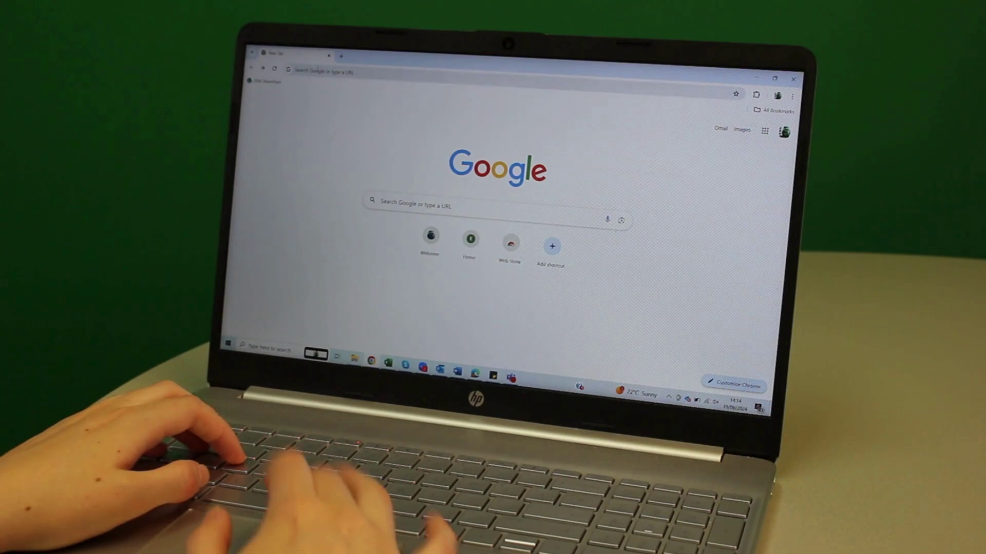
text(w)
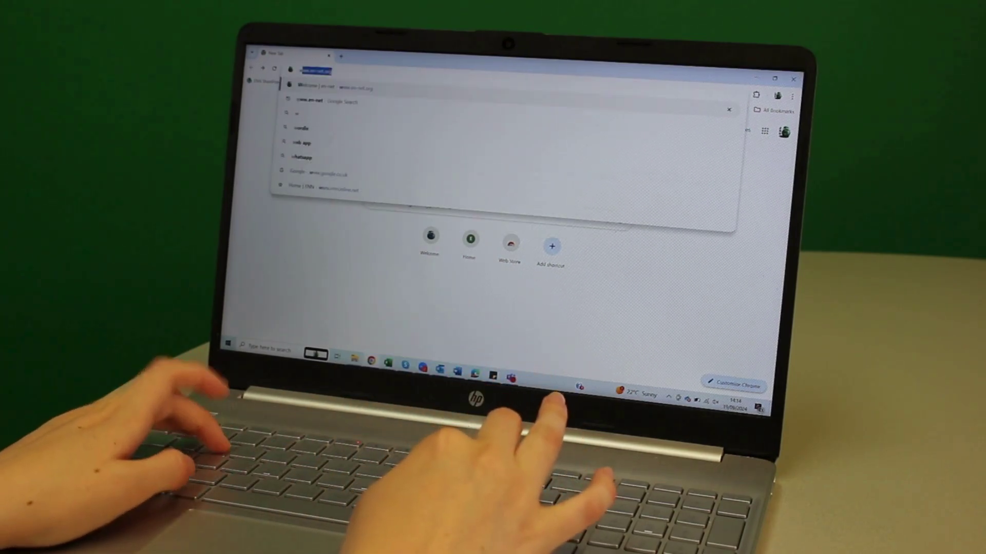
text(ww.en-)
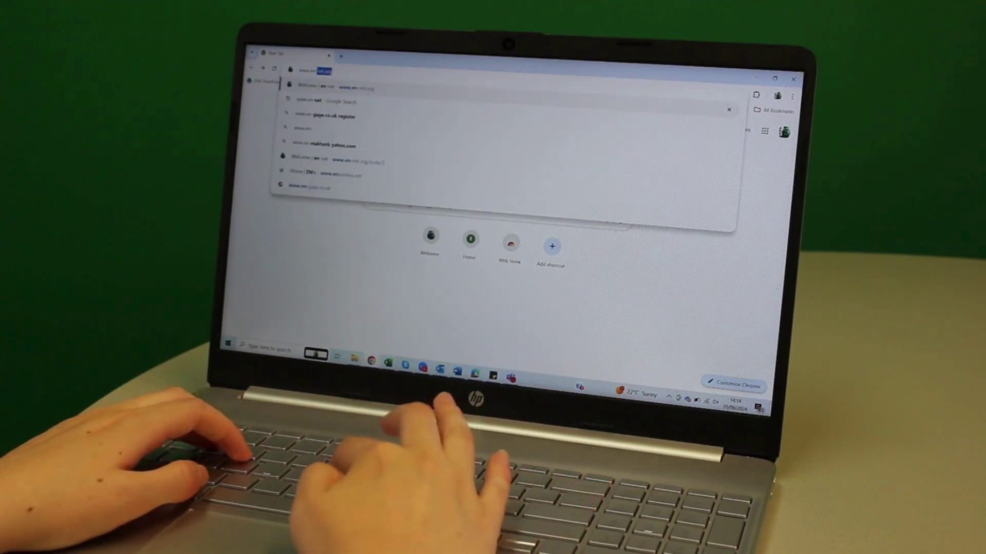
text(net.org)
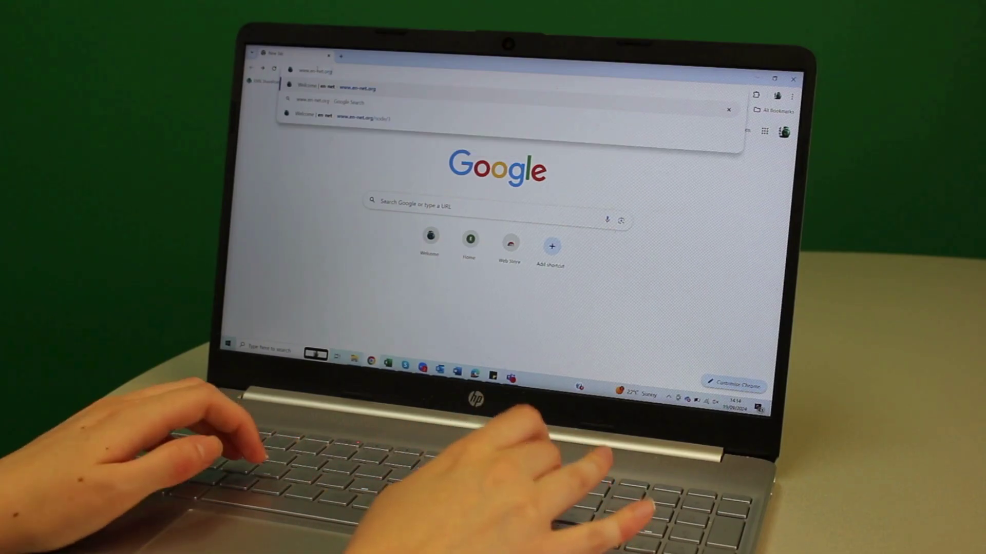
key(Return)
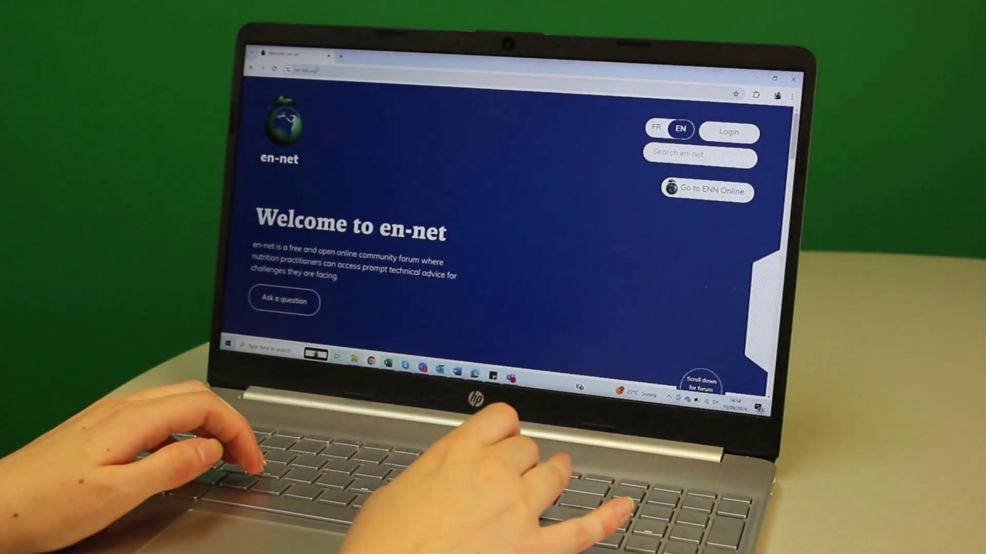